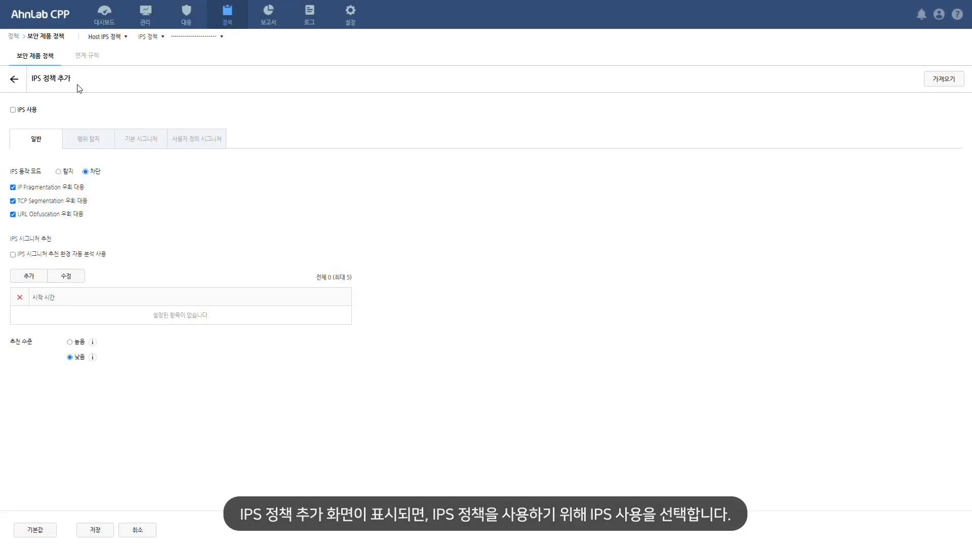
Enable IPS for the new IPS policy with the operation mode set to 탐지 (detect), and start saving it
left_click(13, 111)
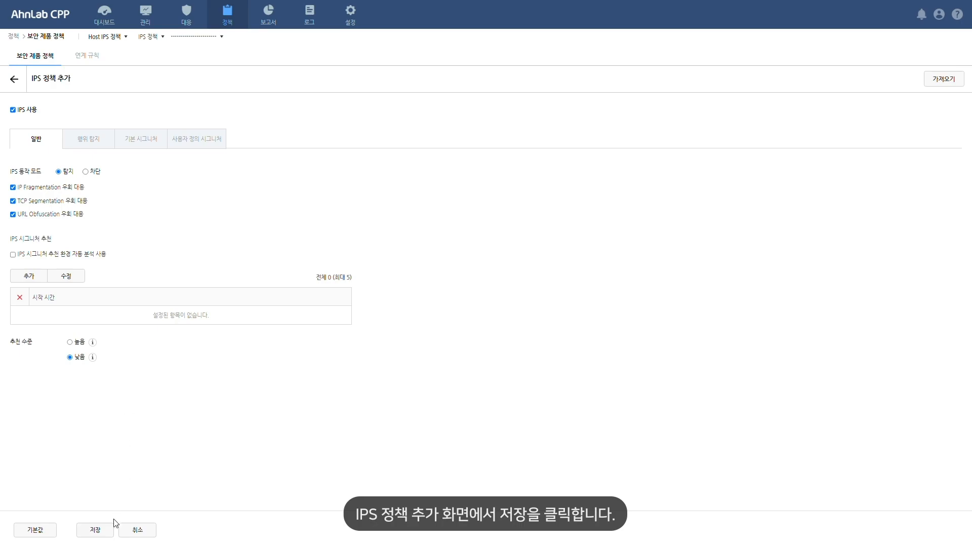
left_click(112, 536)
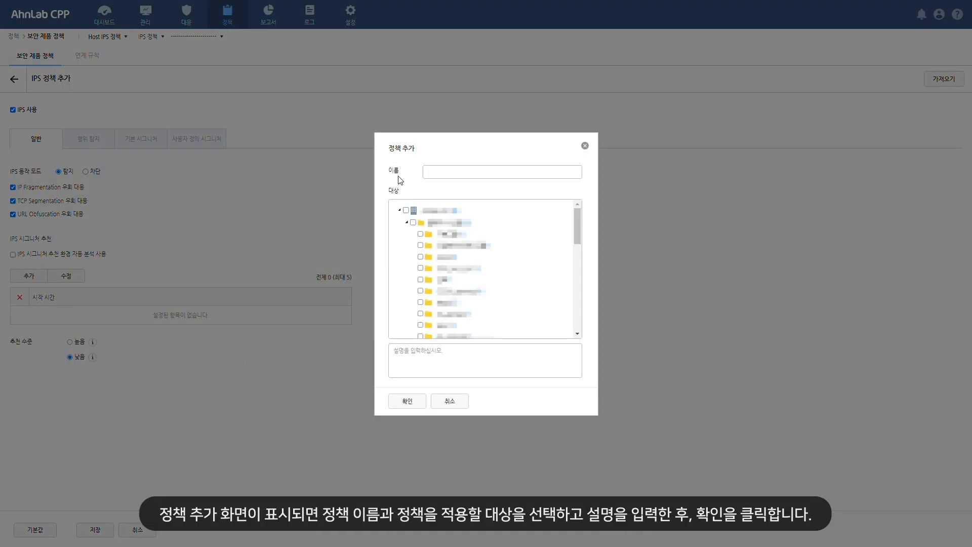
Name the policy hips_signature with the description hips_signature, and apply it to the vnix group
left_click(448, 177)
type("hips_signature")
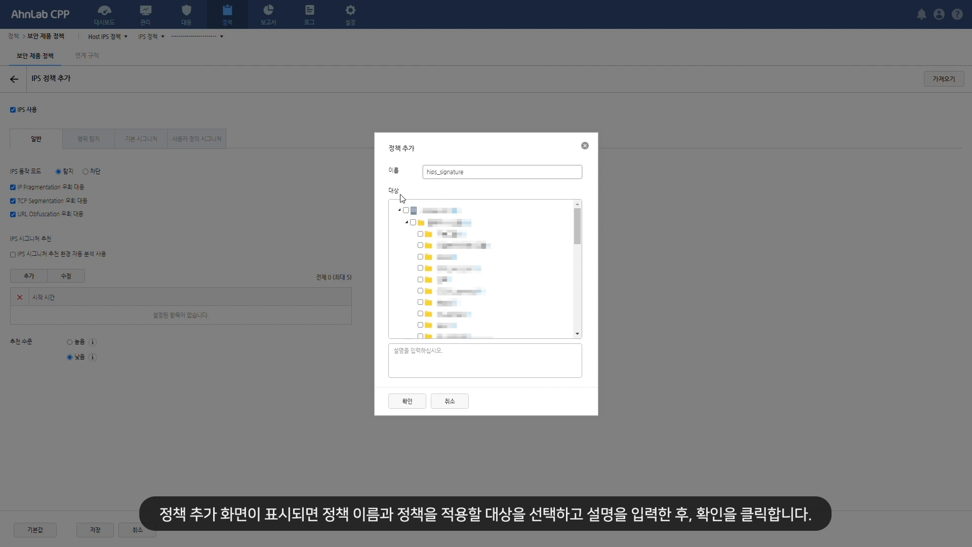
scroll(417, 312, "down", 1)
scroll(418, 312, "down", 3)
left_click(421, 277)
left_click(418, 355)
type("hips_signature")
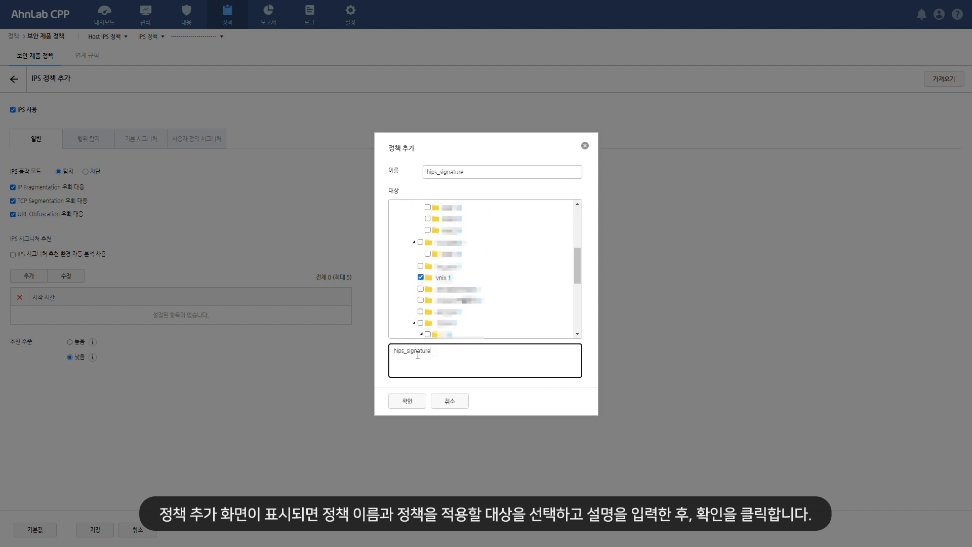
left_click(411, 404)
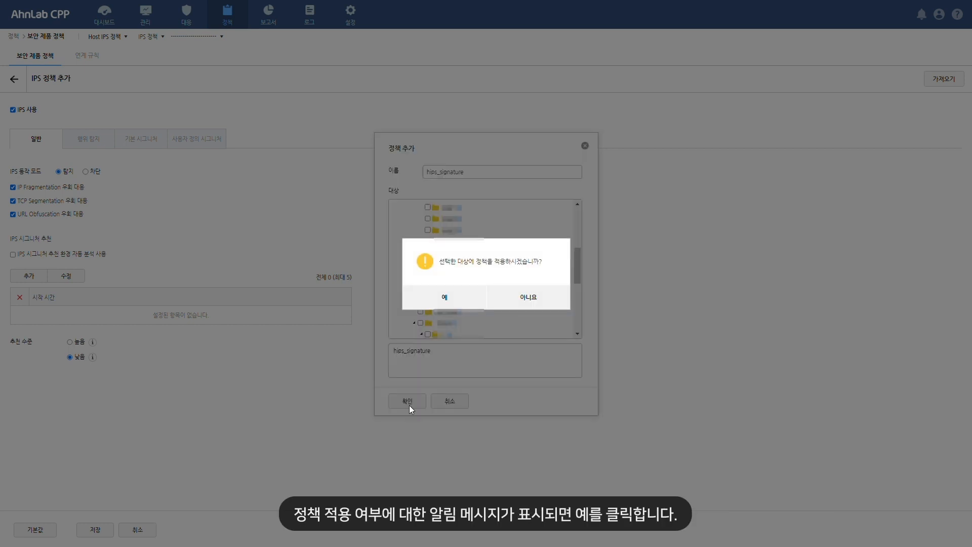
left_click(469, 304)
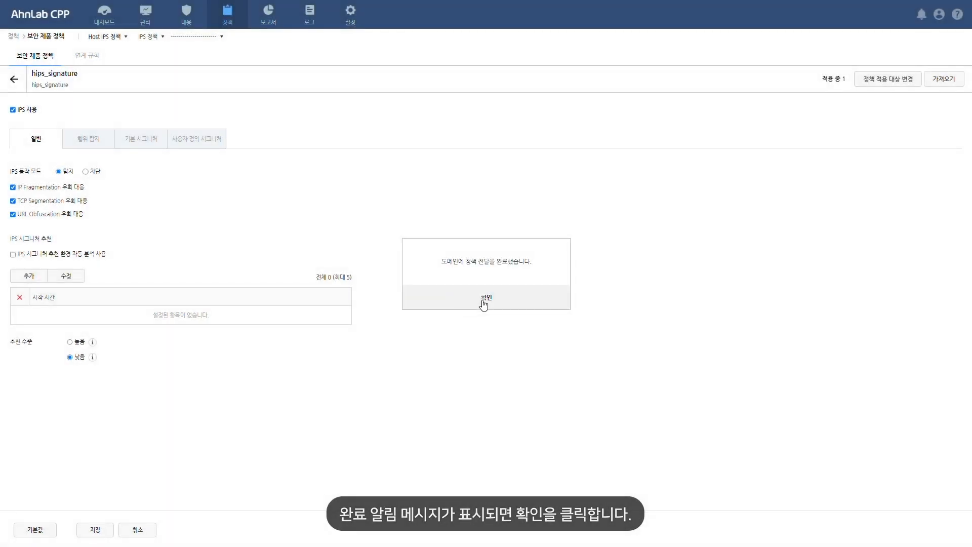
left_click(484, 302)
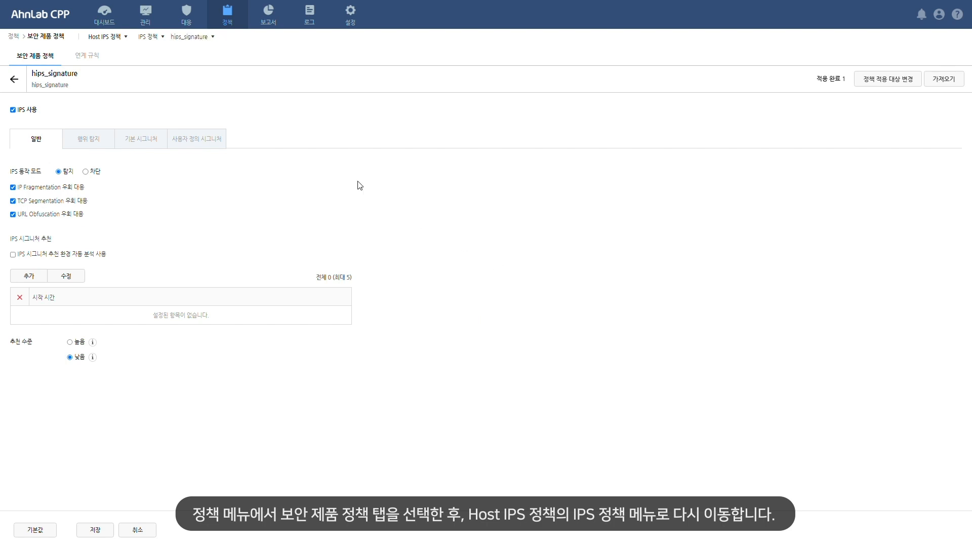
Return to the Host IPS list of IPS policies and open the hips_signature policy
left_click(14, 80)
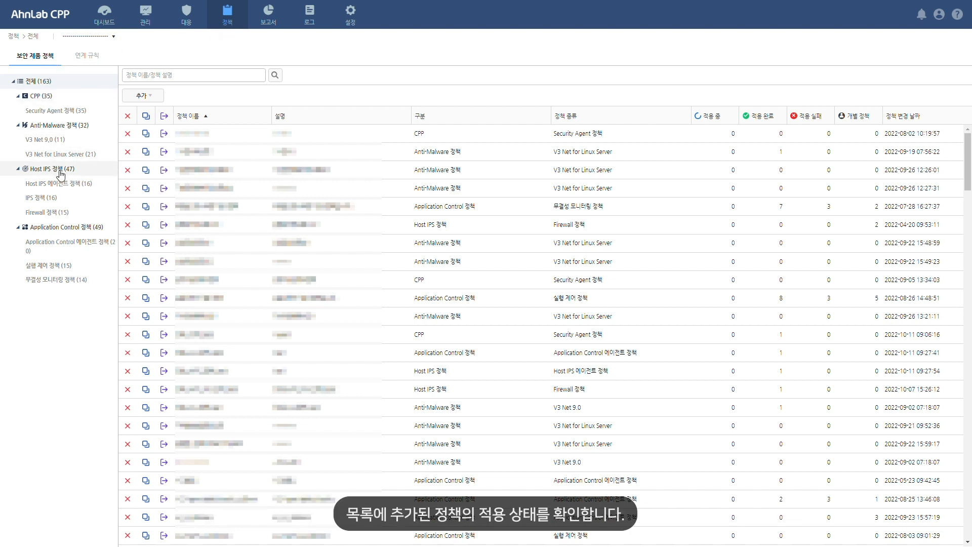
left_click(69, 200)
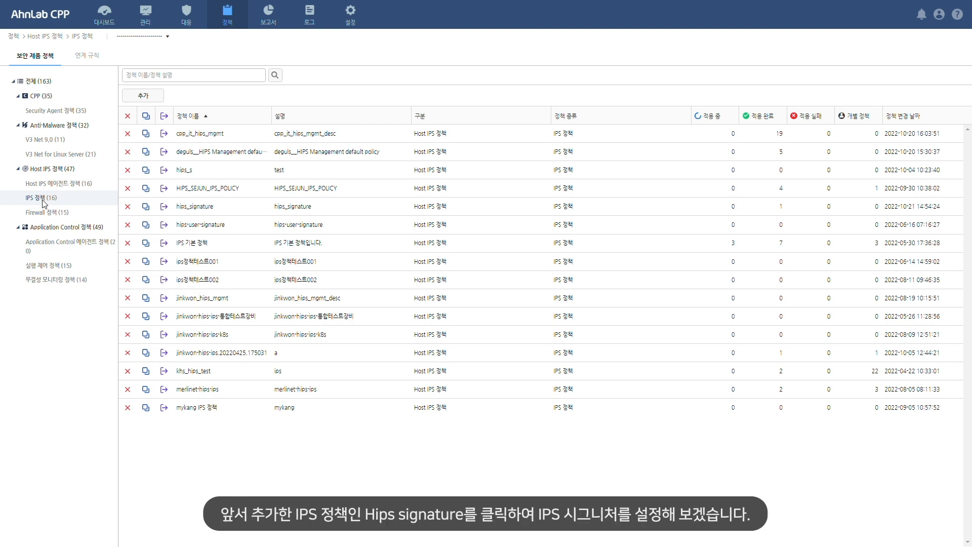
left_click(216, 217)
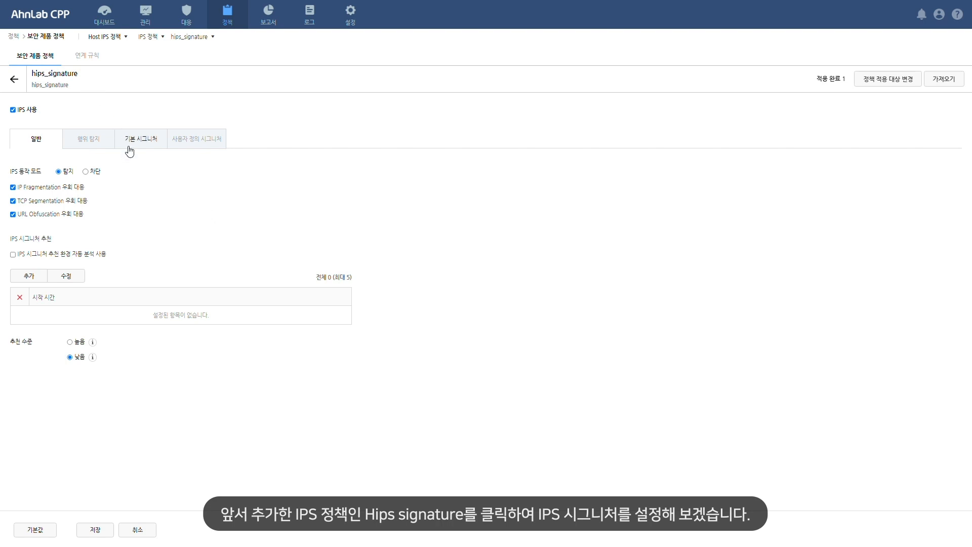
Assign the default signatures with SIDs 11792, 786 and 11798 to the policy, set to 사용 (in use), and save the assignment
left_click(160, 151)
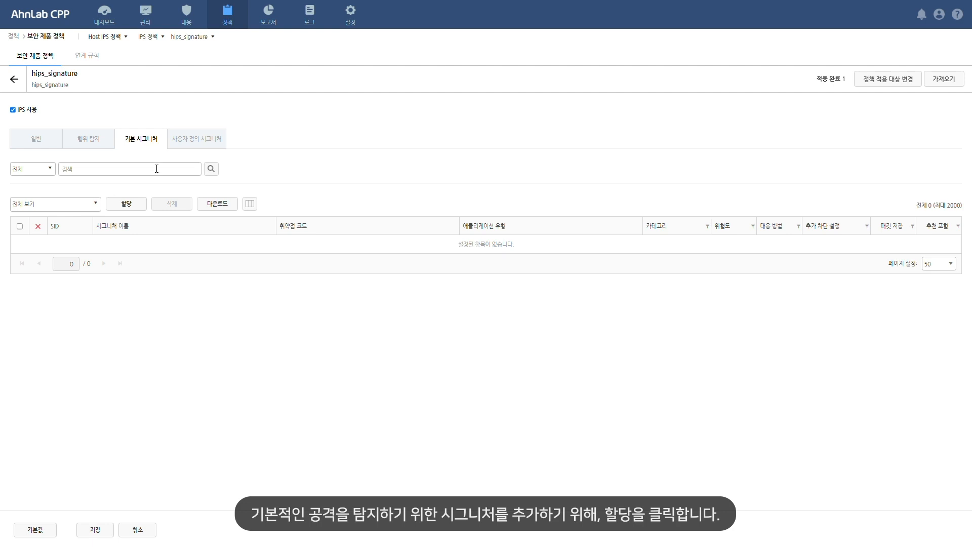
left_click(146, 207)
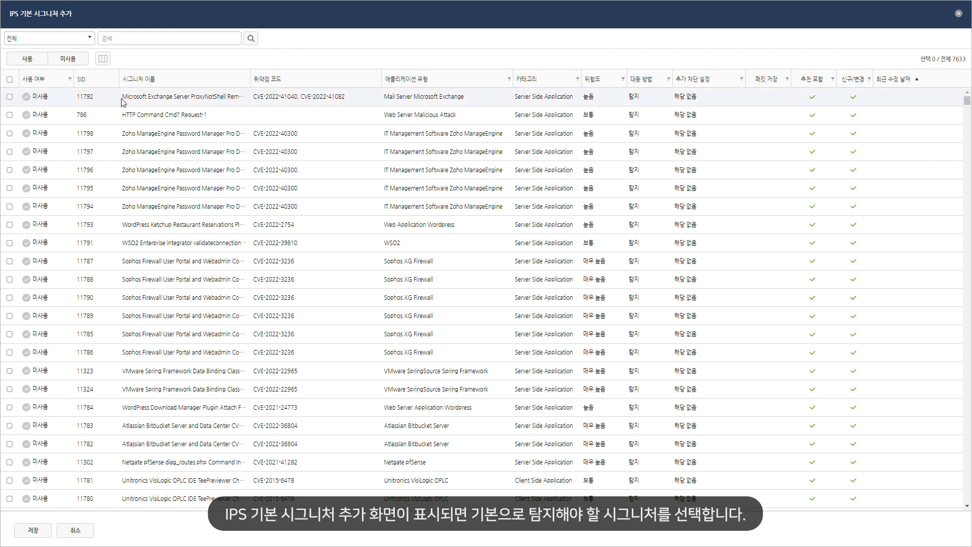
left_click(10, 97)
left_click(10, 115)
left_click(9, 133)
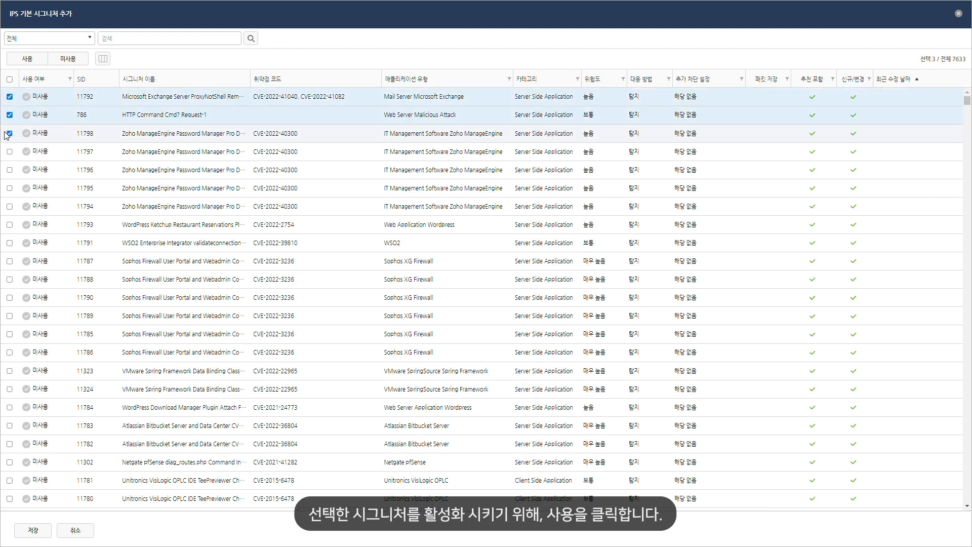
left_click(39, 68)
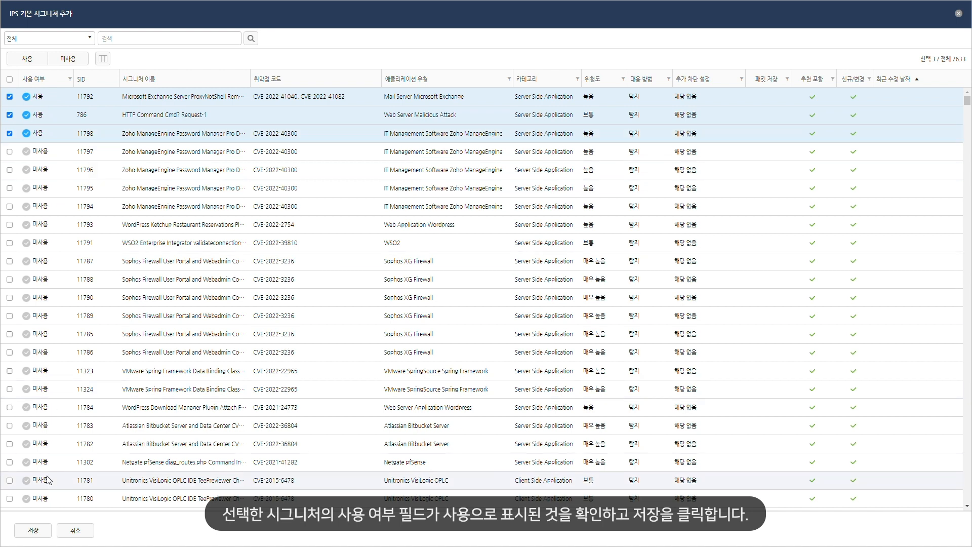
left_click(35, 533)
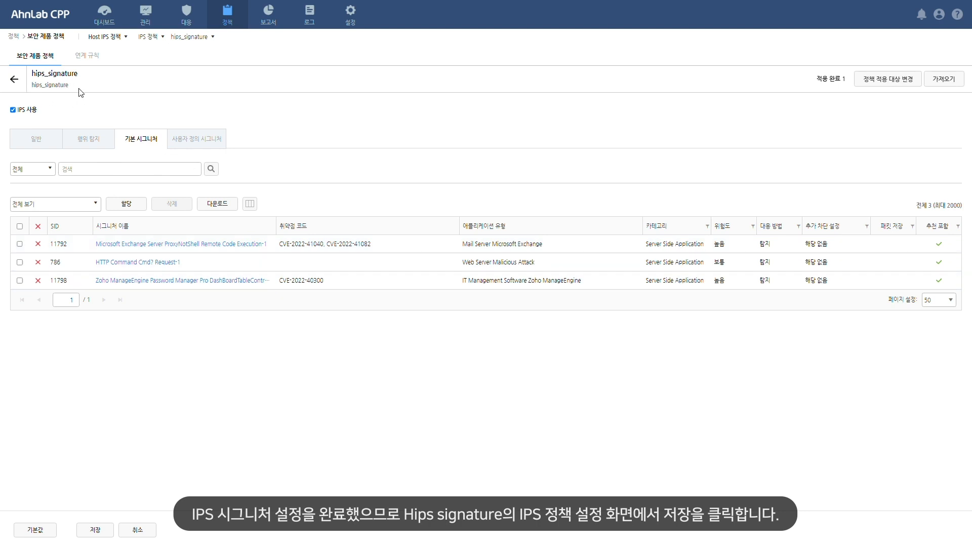
Save the hips_signature policy and return to the list of IPS policies to check its application status
left_click(112, 533)
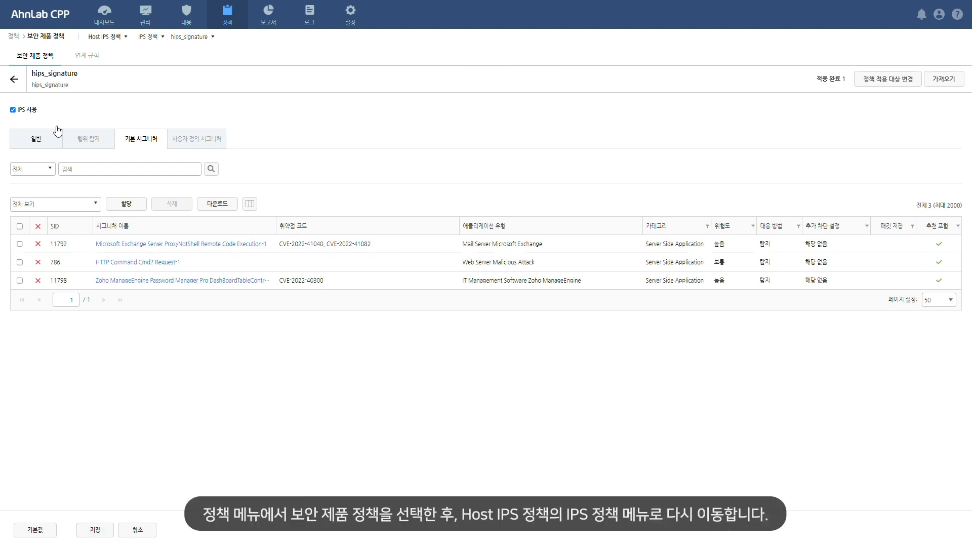
left_click(15, 80)
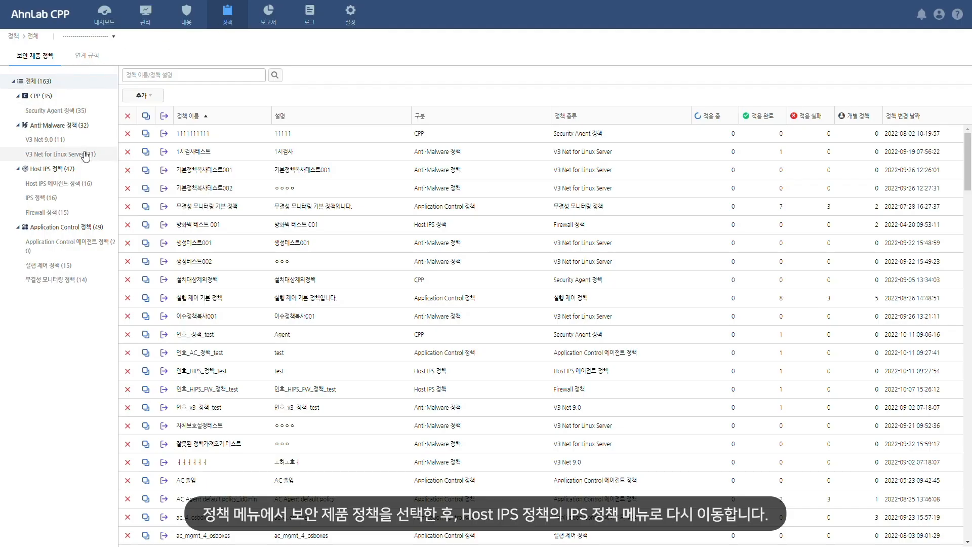
left_click(62, 199)
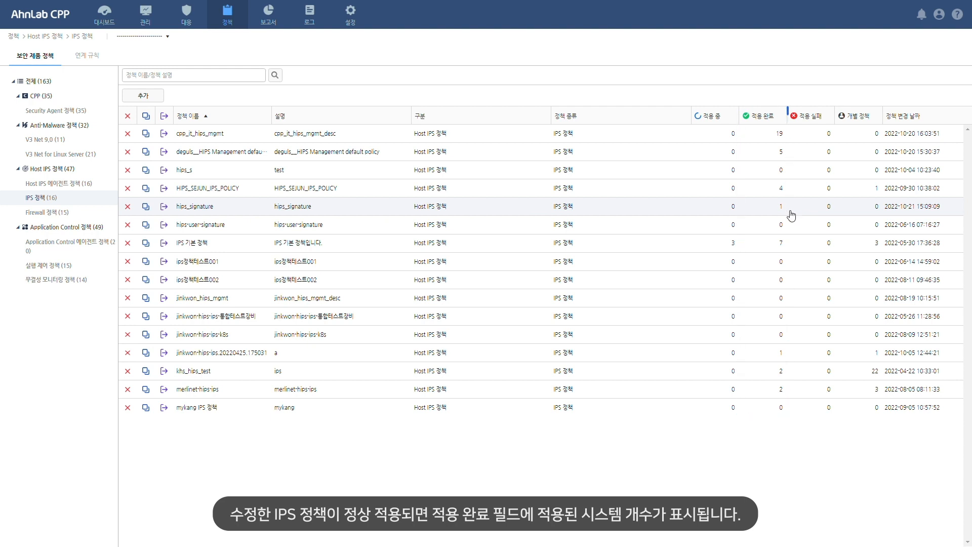
Show the Host IPS 정보 view of the vnix group's agents in the agent status to check the IPS state and applied signatures
left_click(159, 25)
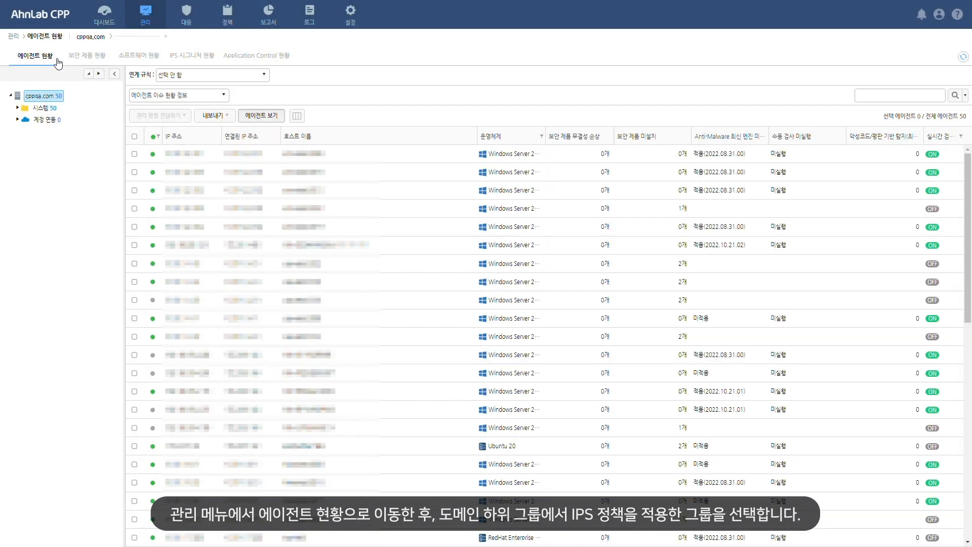
left_click(23, 109)
left_click(46, 268)
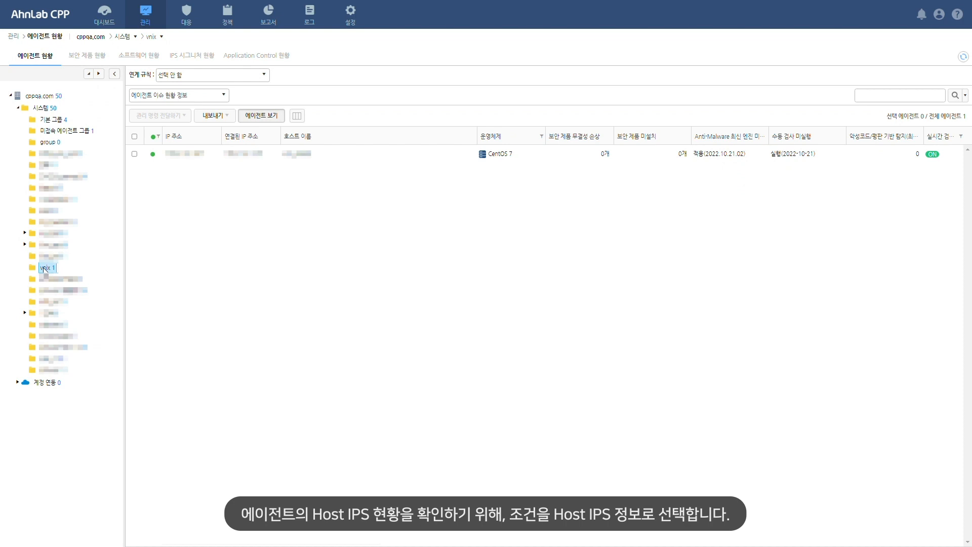
left_click(225, 101)
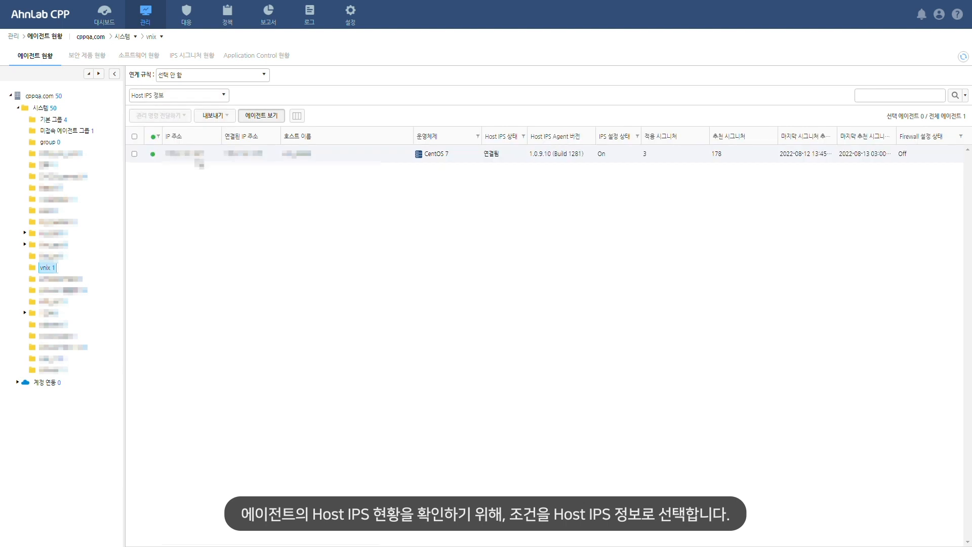
left_click(172, 157)
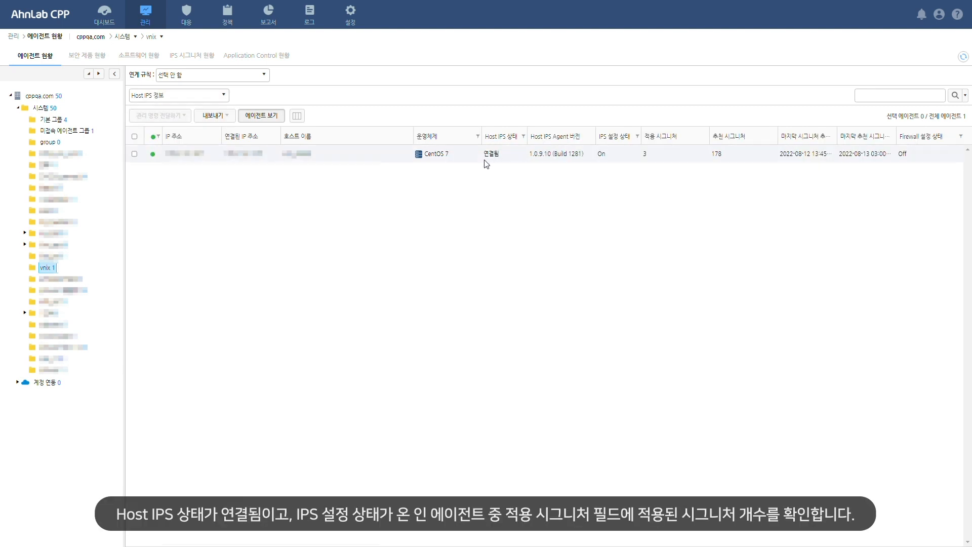